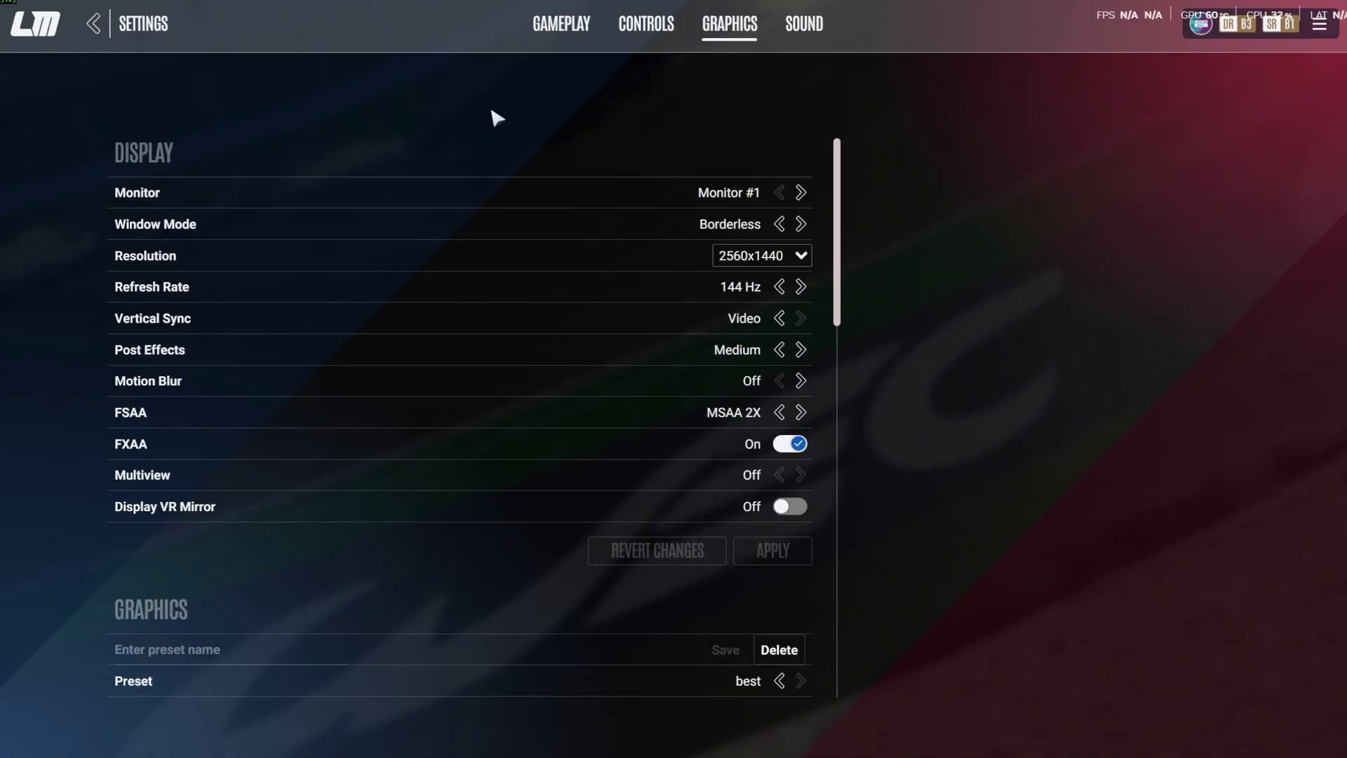
Review TinyPedal's requirements and latest release notes on GitHub, along with the rF2SharedMemoryMapPlugin repository page.
click(95, 28)
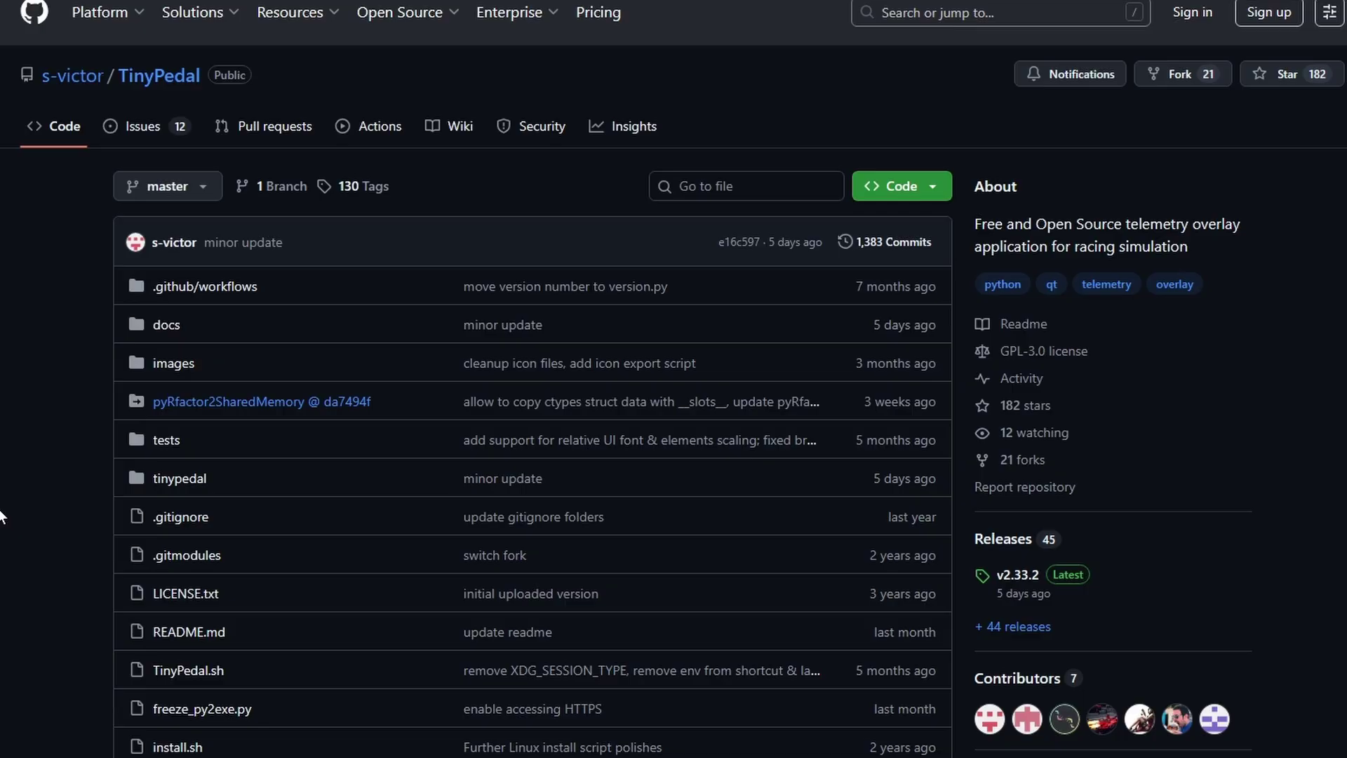
scroll(37, 414, down, 20)
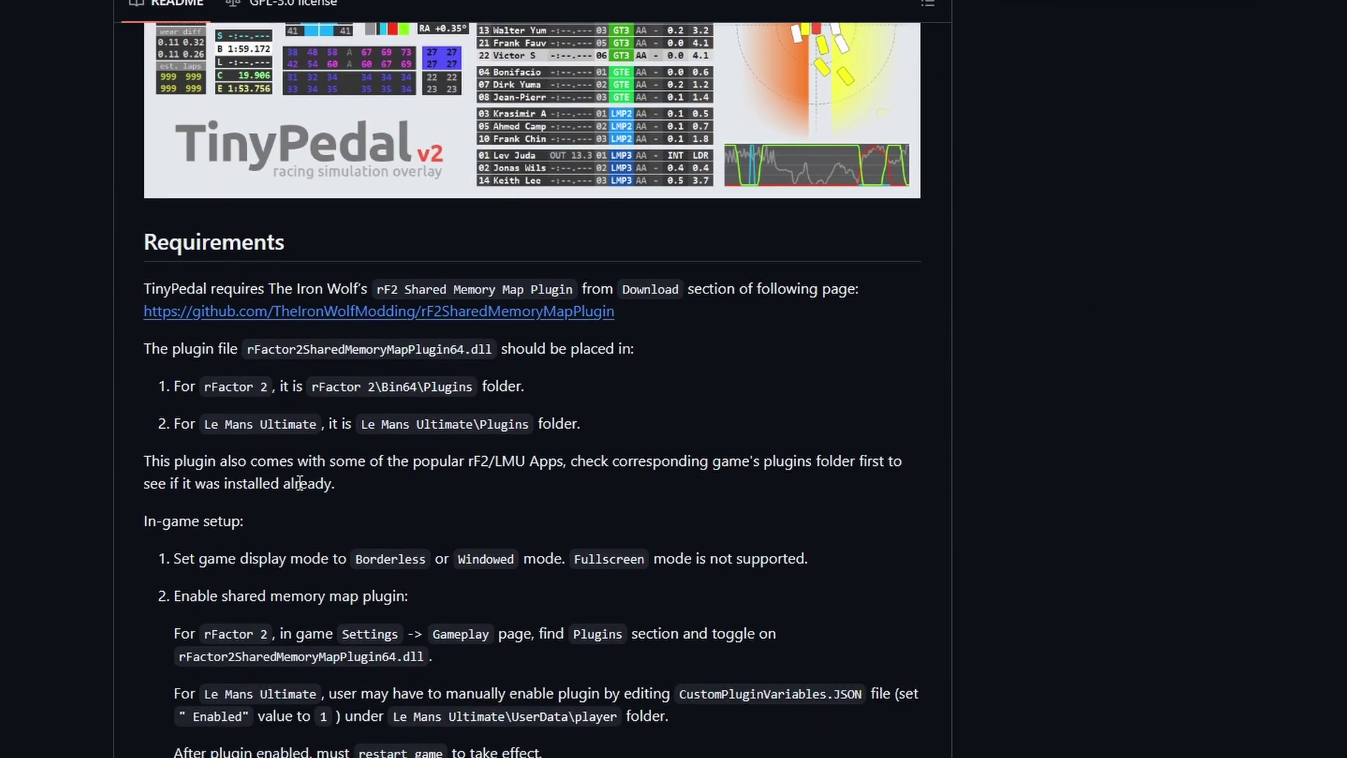
scroll(633, 613, down, 3)
click(473, 519)
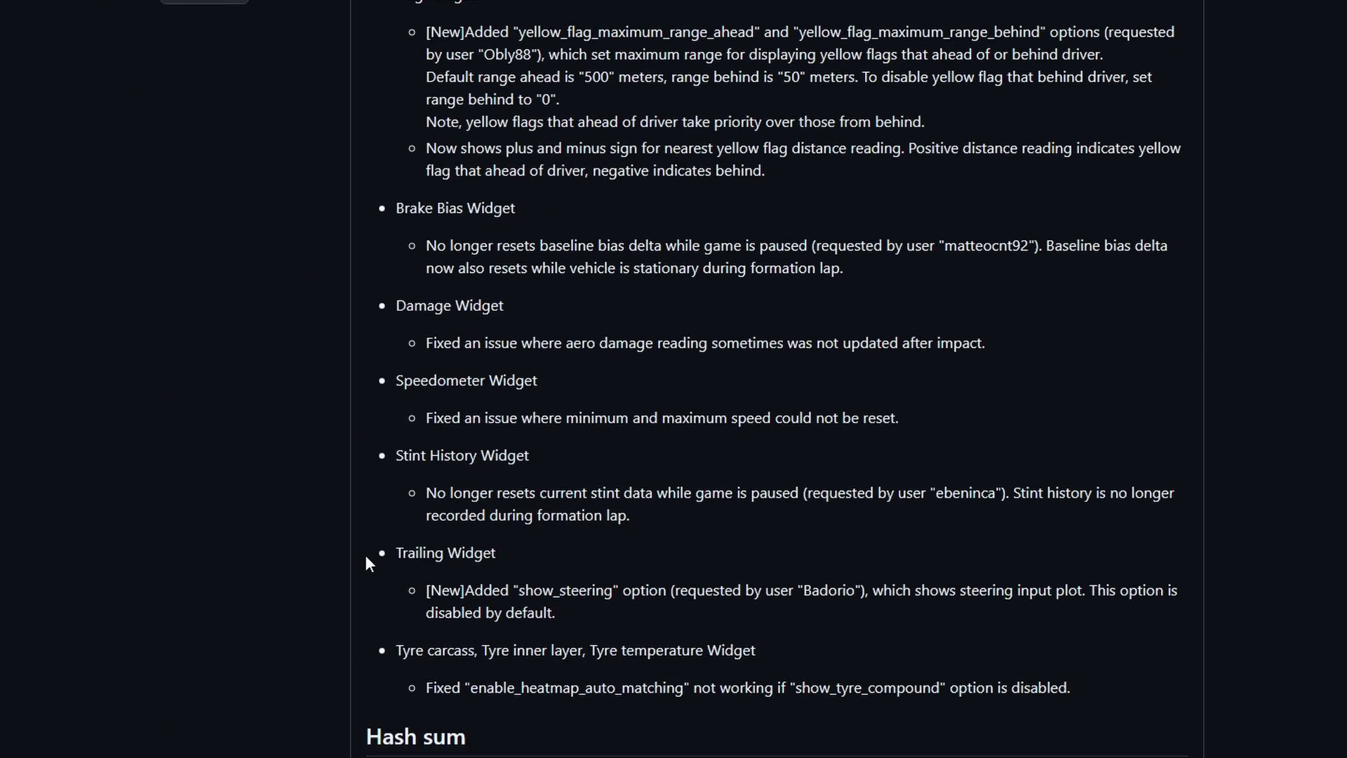
scroll(368, 554, down, 5)
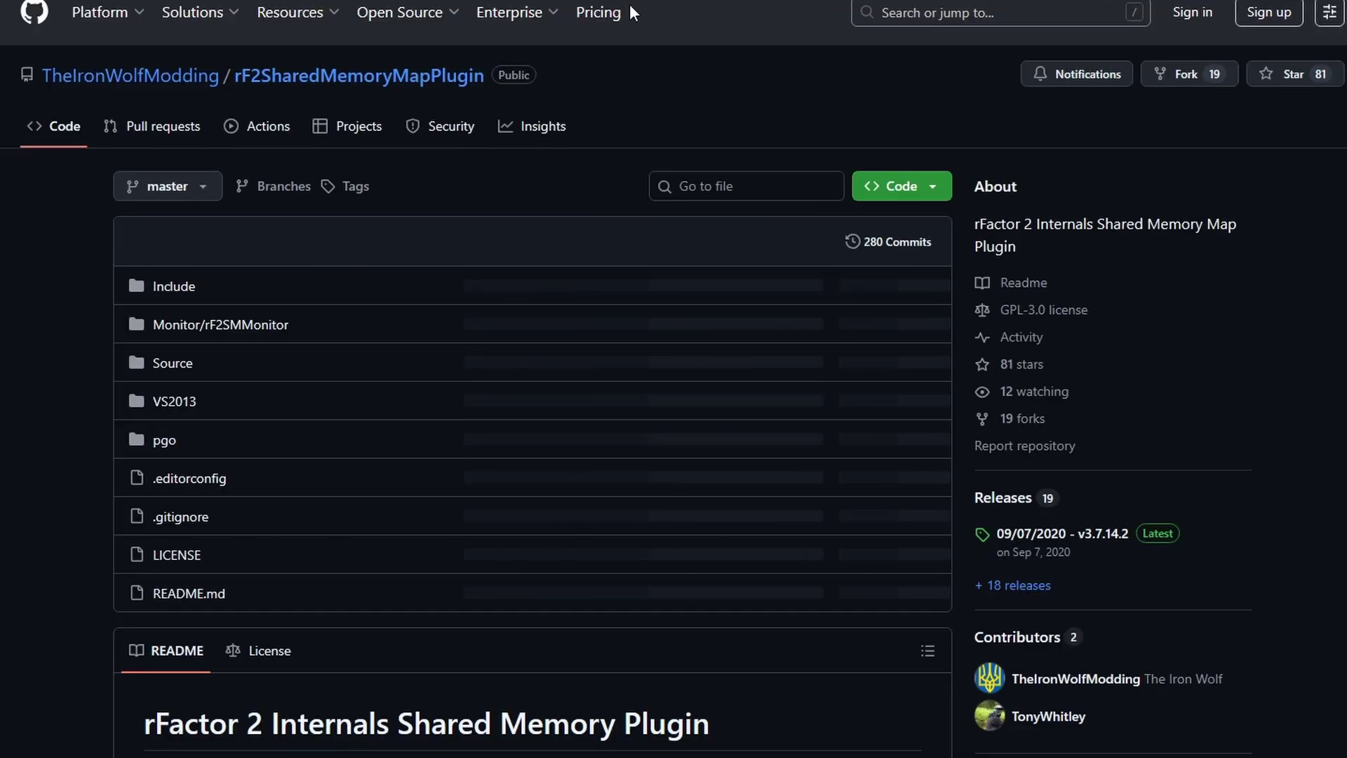
scroll(512, 341, down, 8)
scroll(489, 420, down, 6)
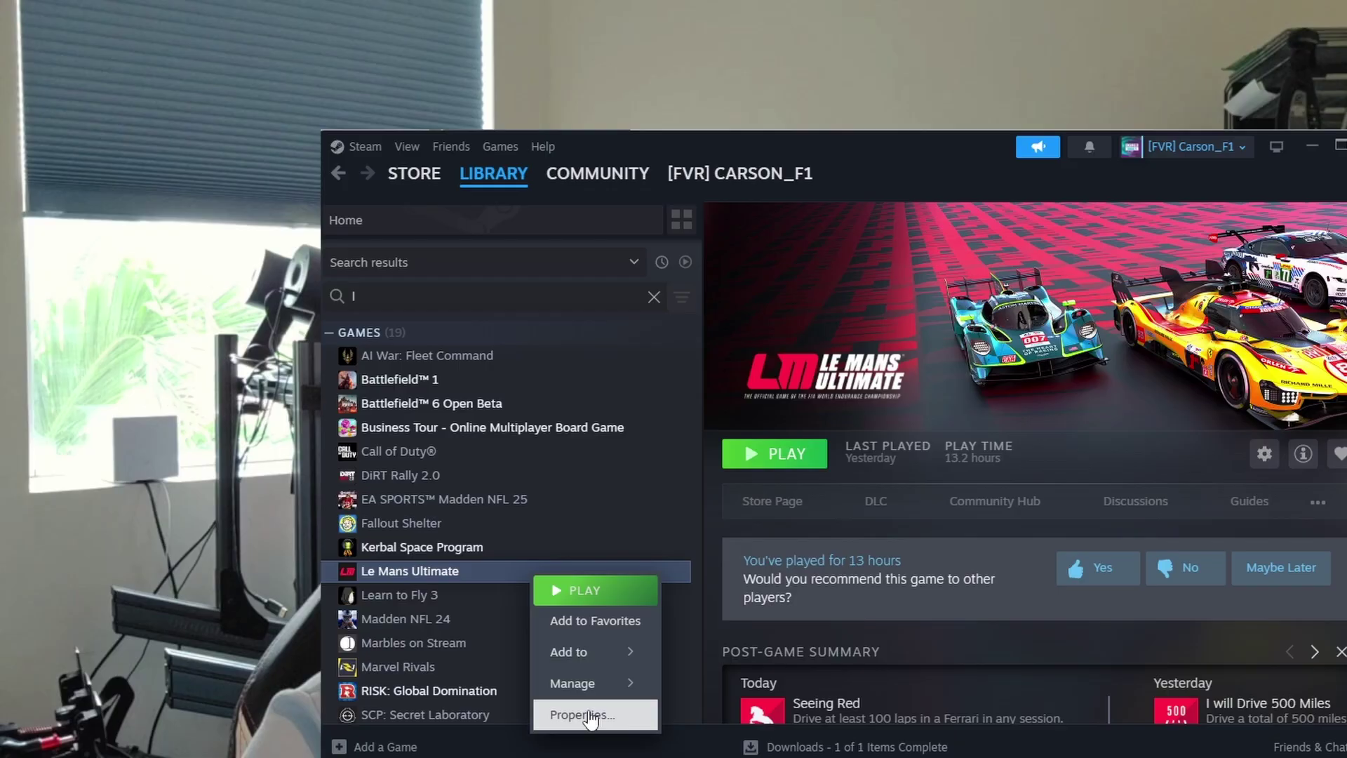
From Le Mans Ultimate's properties in Steam, browse the installed game files to the UserData\player folder.
click(583, 714)
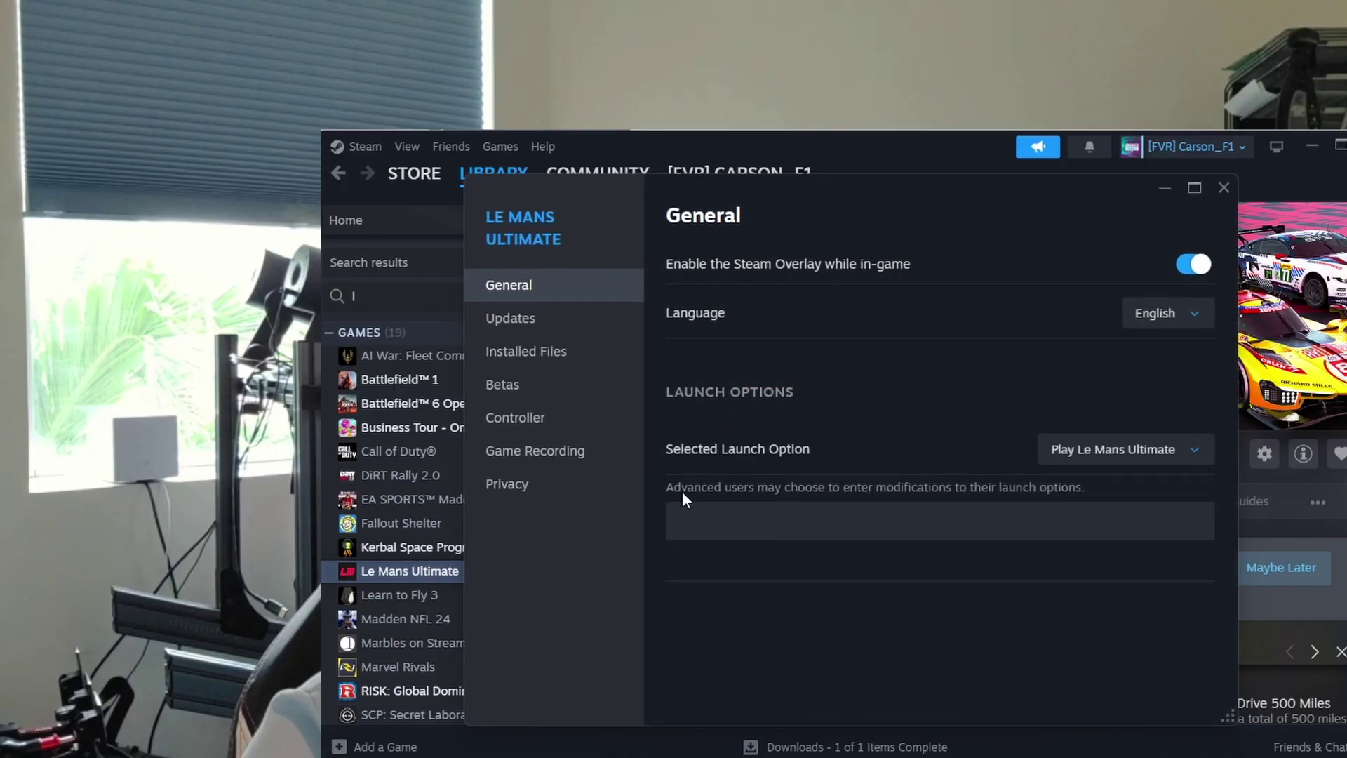
click(559, 322)
click(554, 351)
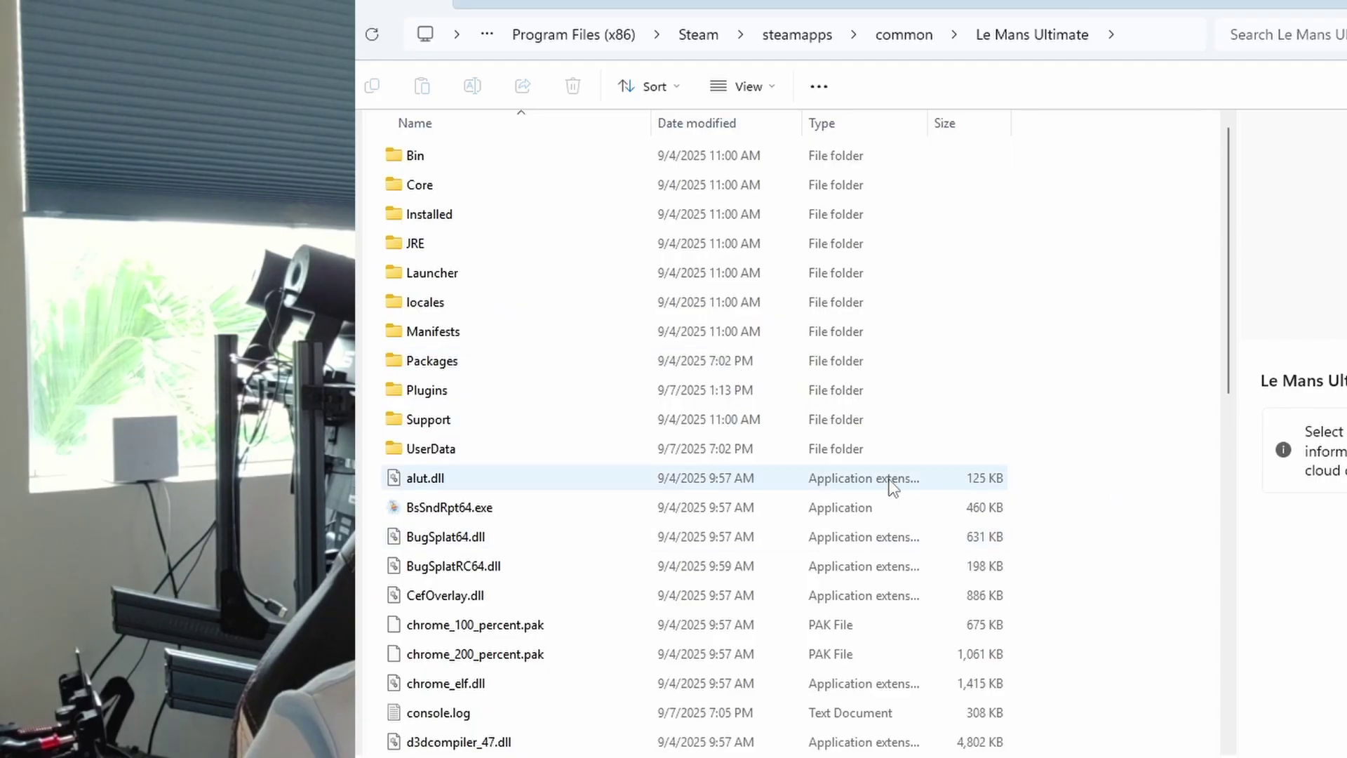
double_click(572, 460)
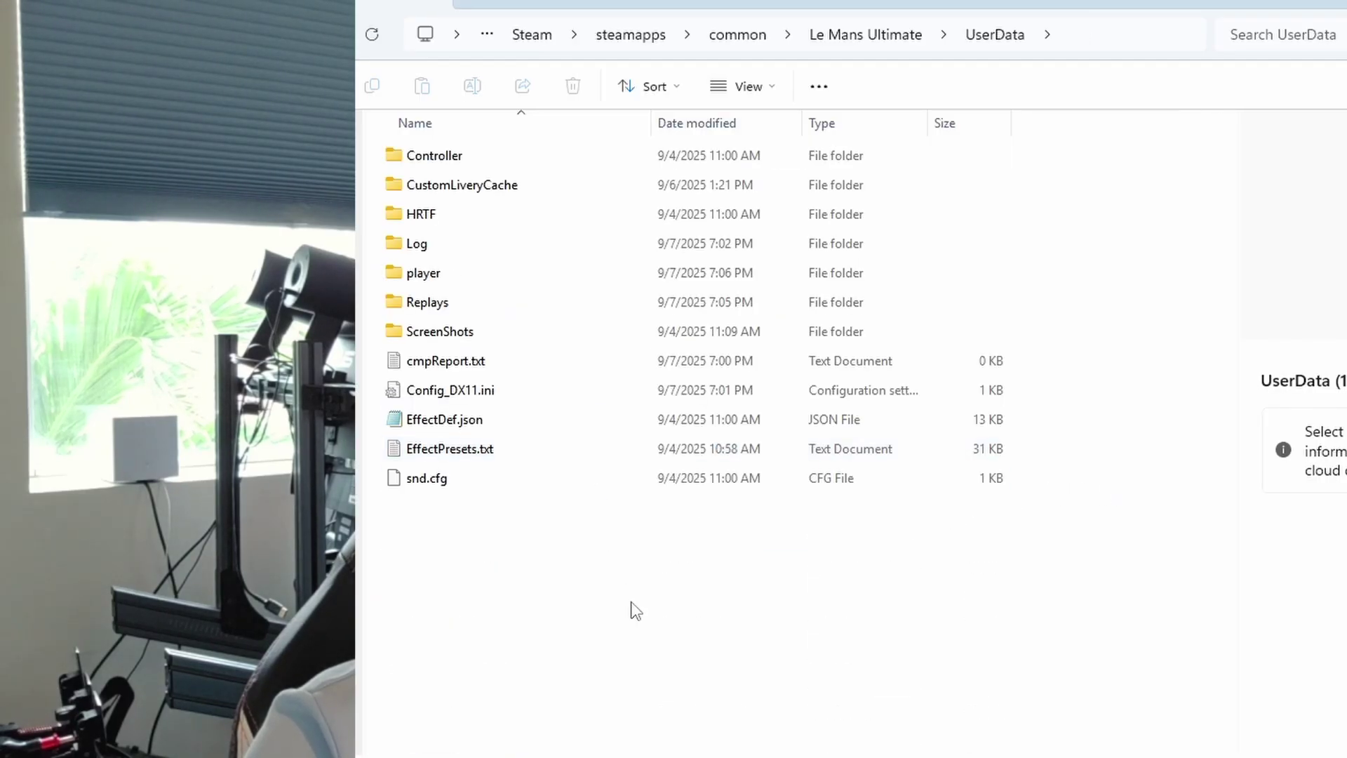
double_click(535, 284)
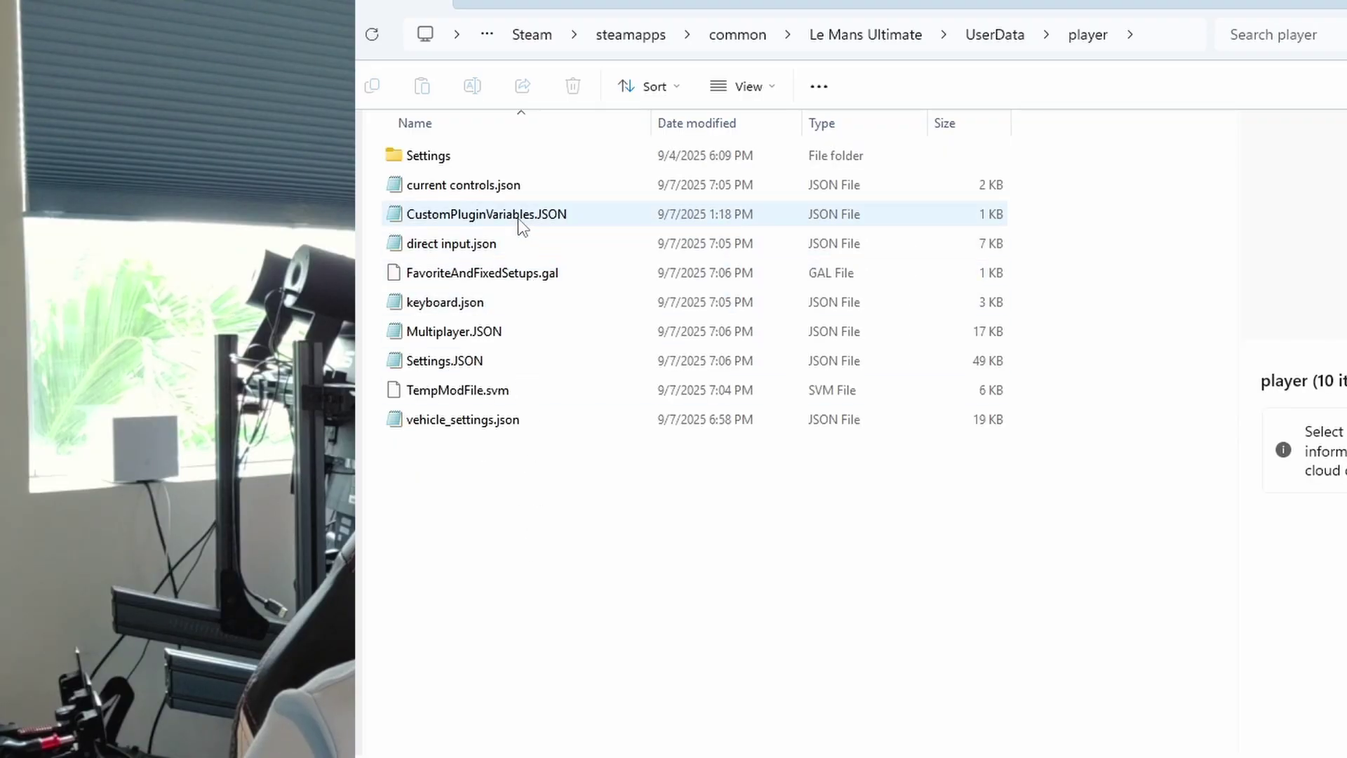
Check the rFactor2SharedMemoryMapPlugin64.dll Enabled entry in CustomPluginVariables.JSON using Notepad++, and close the editor.
click(519, 218)
right_click(503, 223)
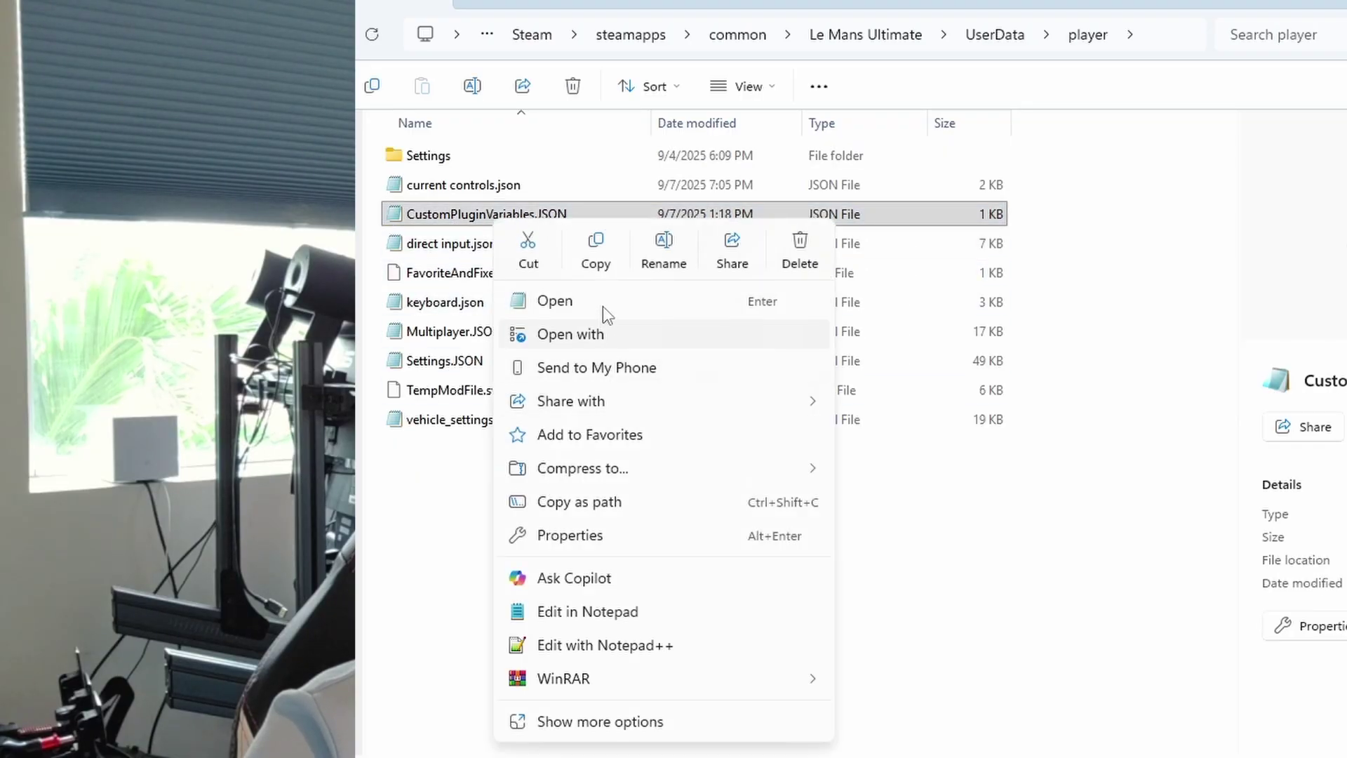
click(635, 646)
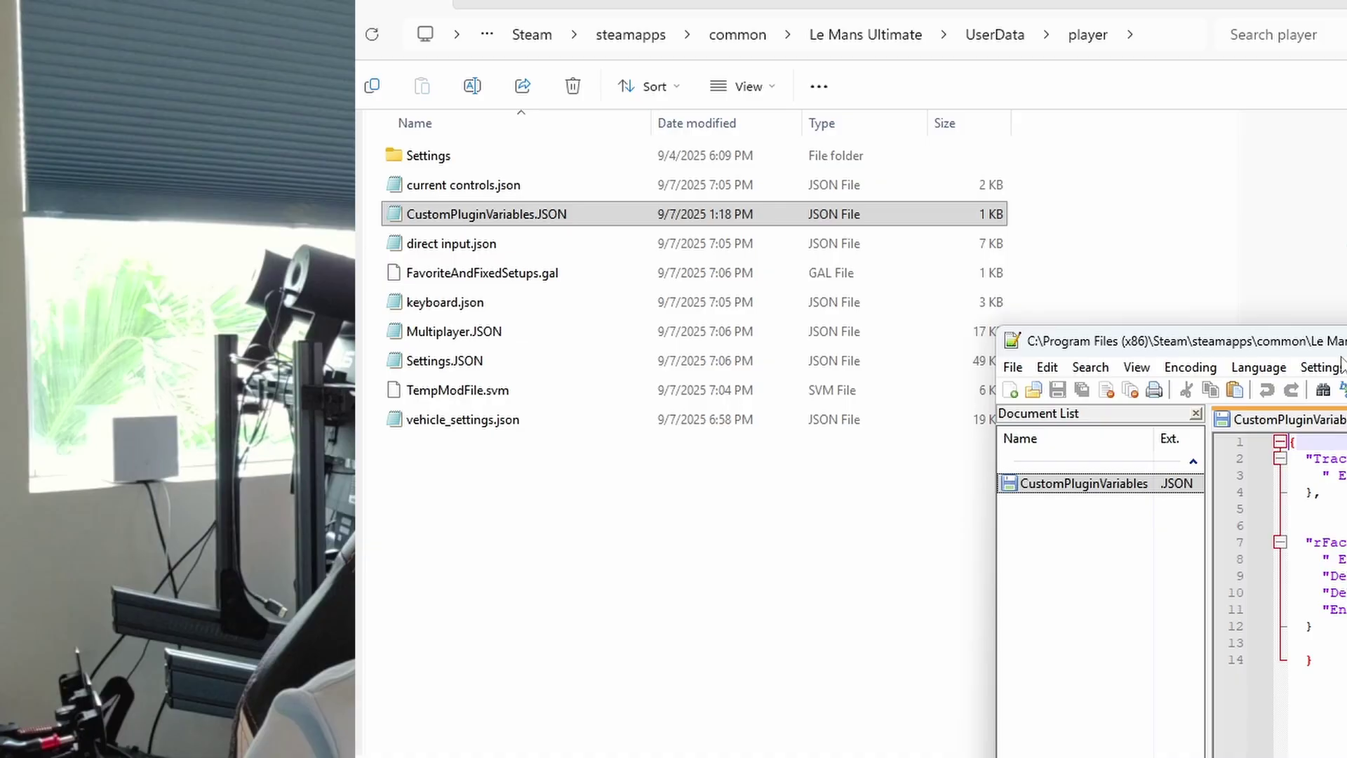
drag(609, 284, 538, 285)
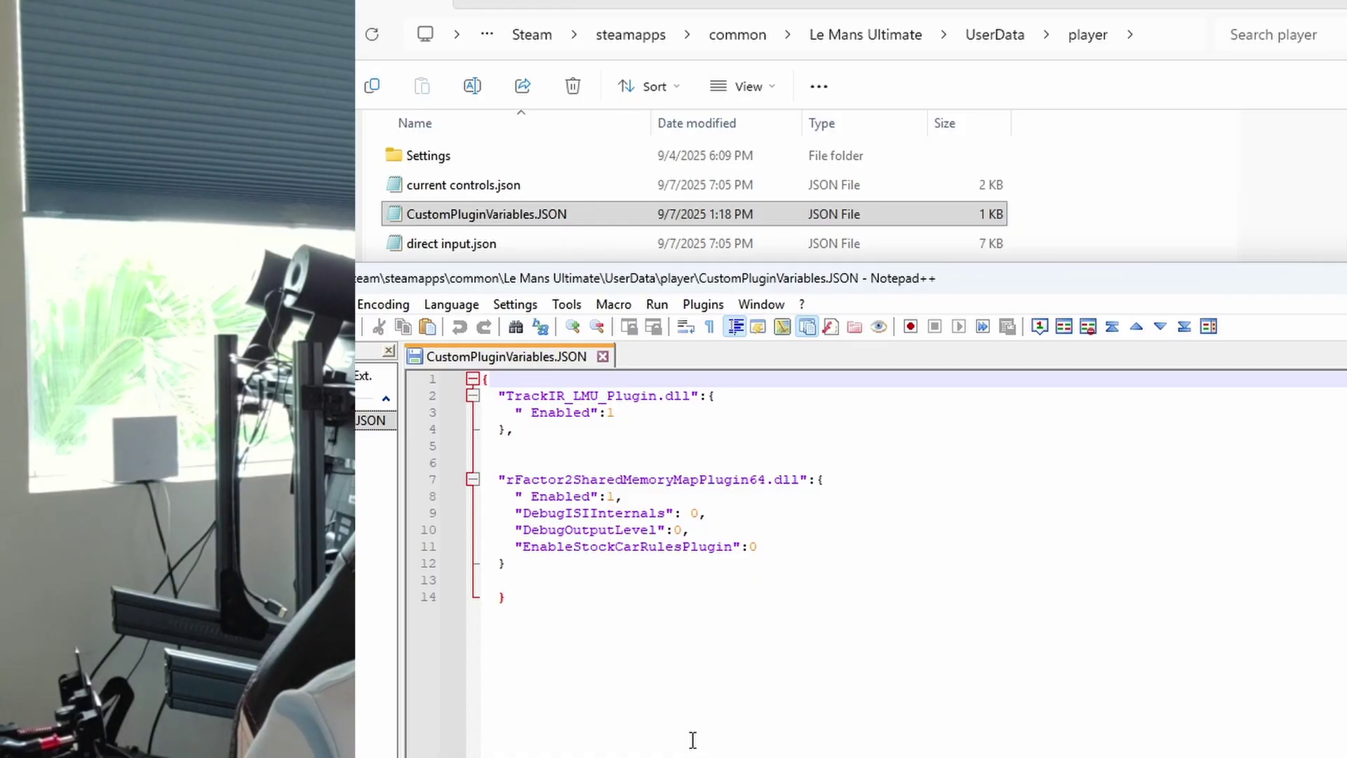
click(603, 356)
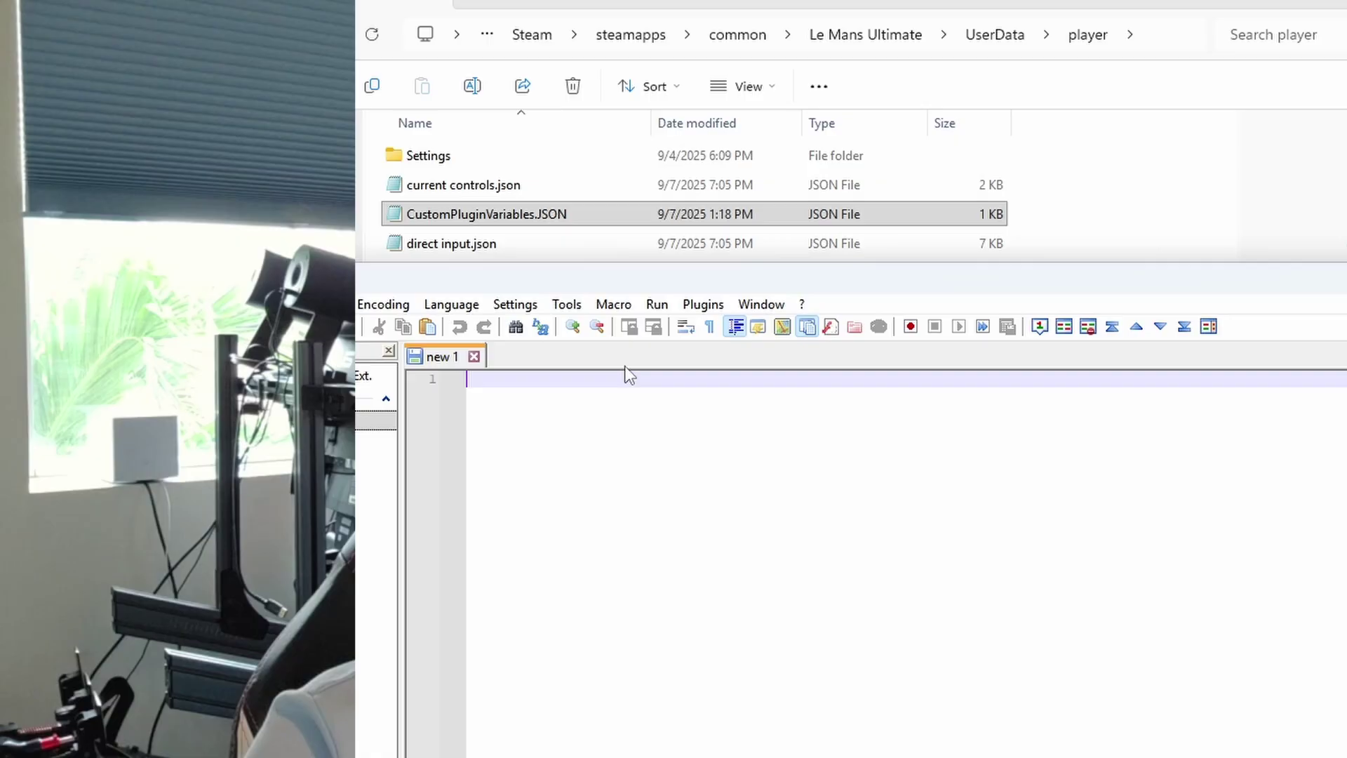
click(1324, 277)
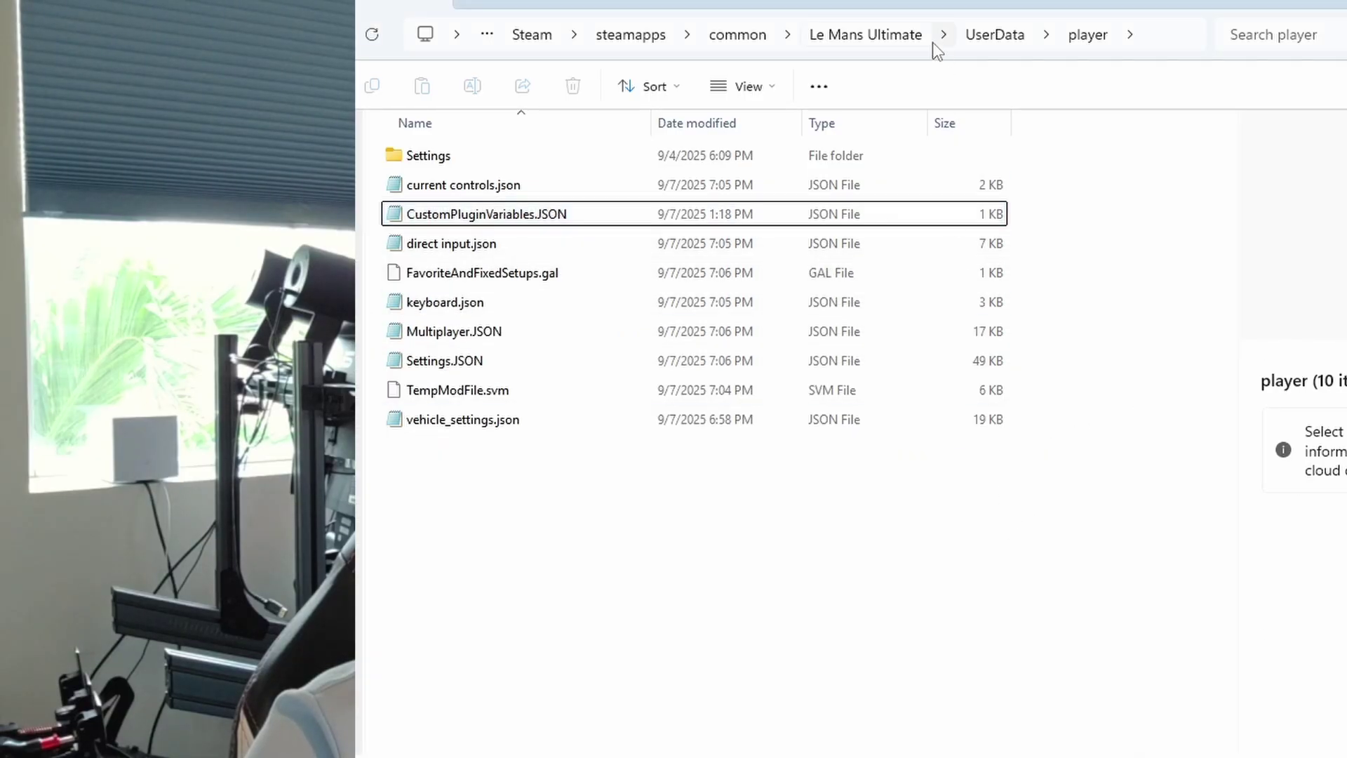
Return to the Le Mans Ultimate game folder and open its Plugins folder.
click(882, 38)
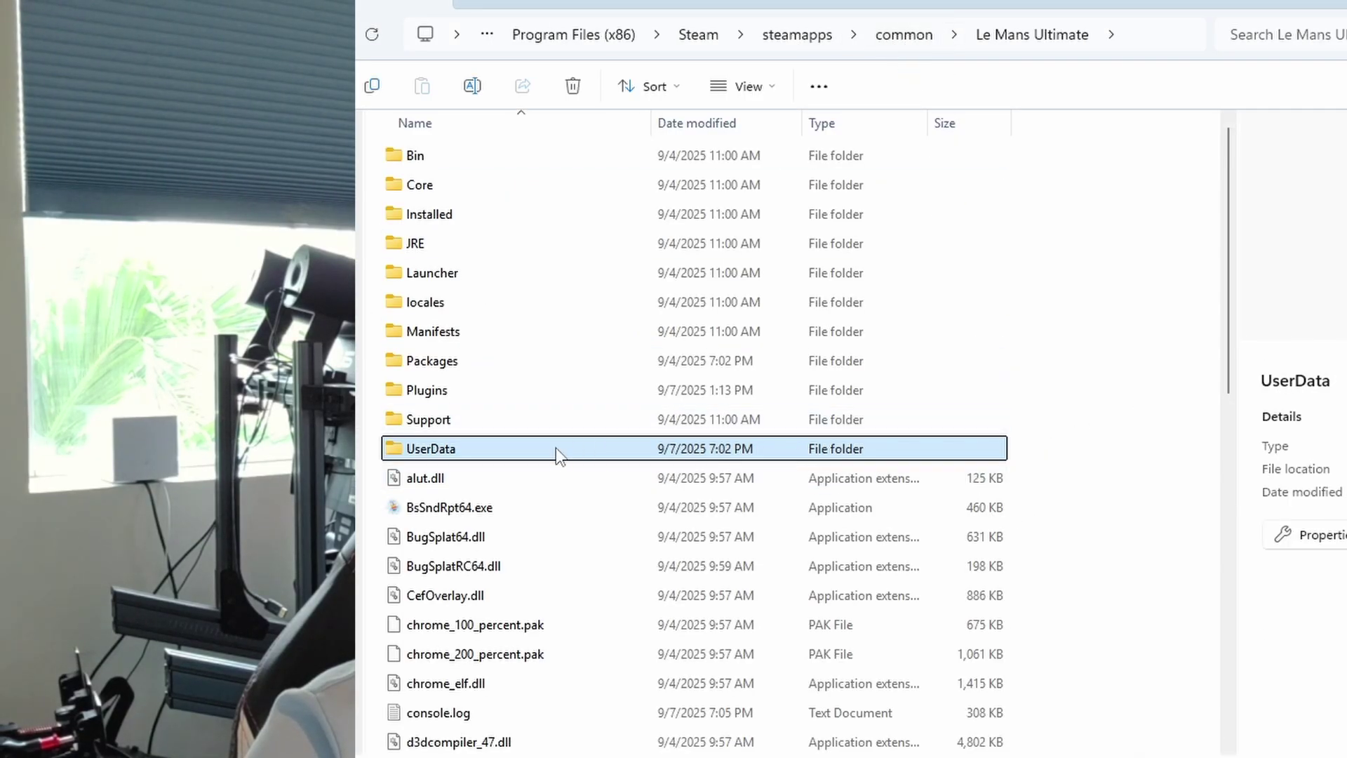
double_click(524, 385)
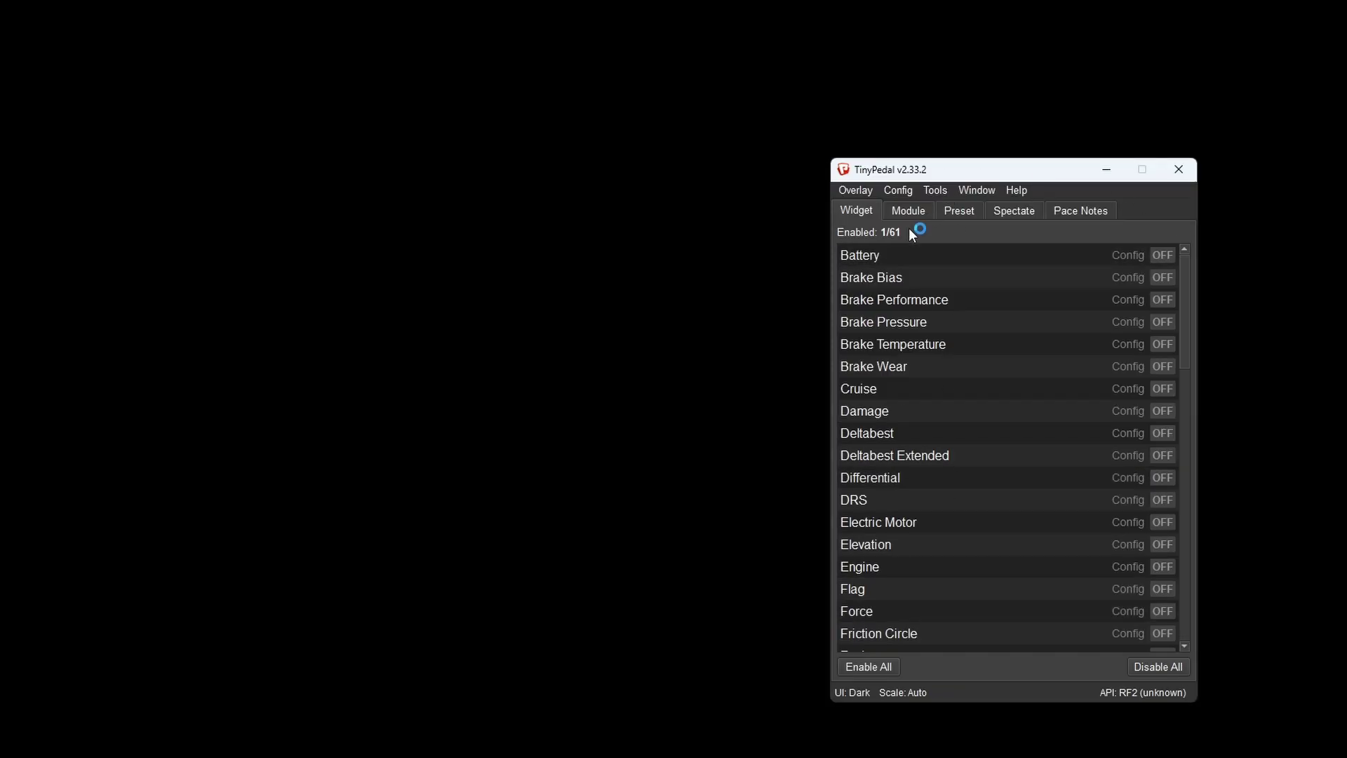
In TinyPedal, examine the list of available widgets and the overlay, configuration and tools options.
click(905, 211)
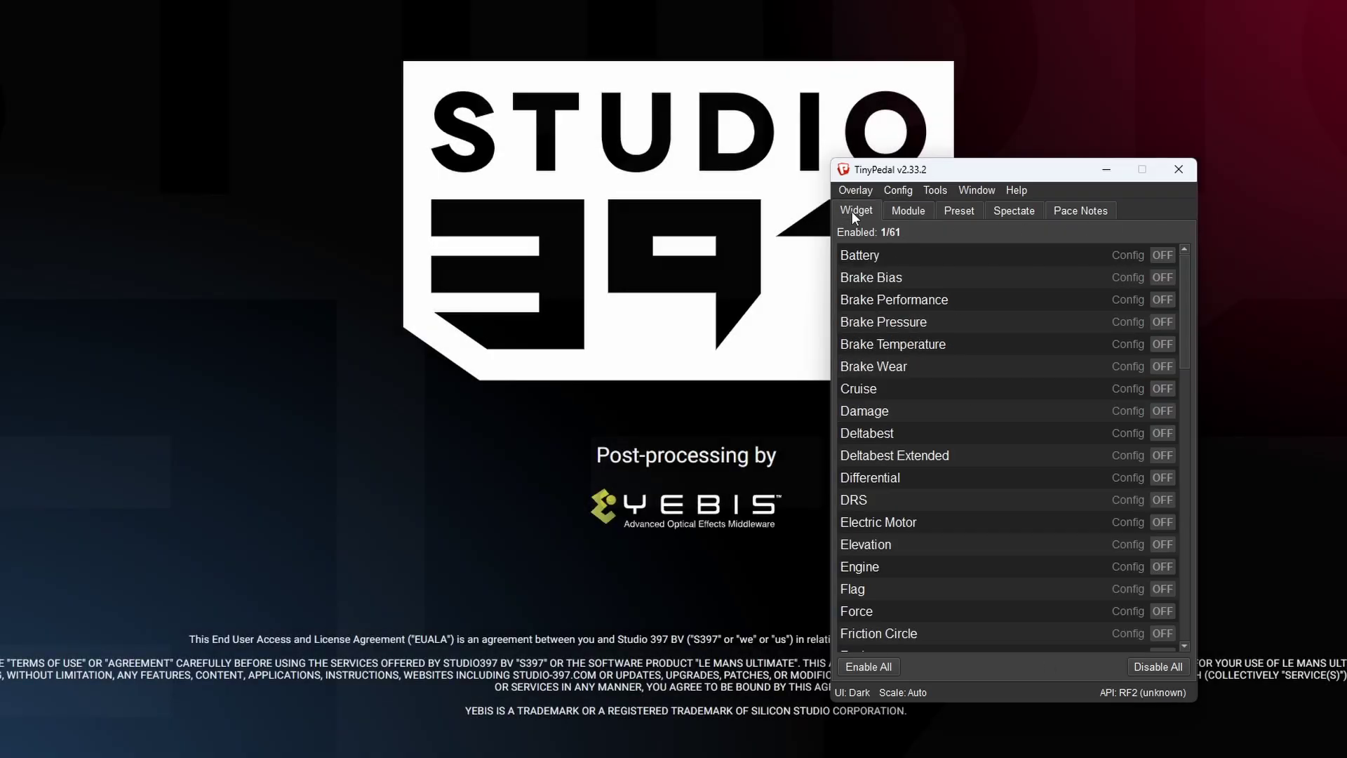
scroll(912, 491, down, 14)
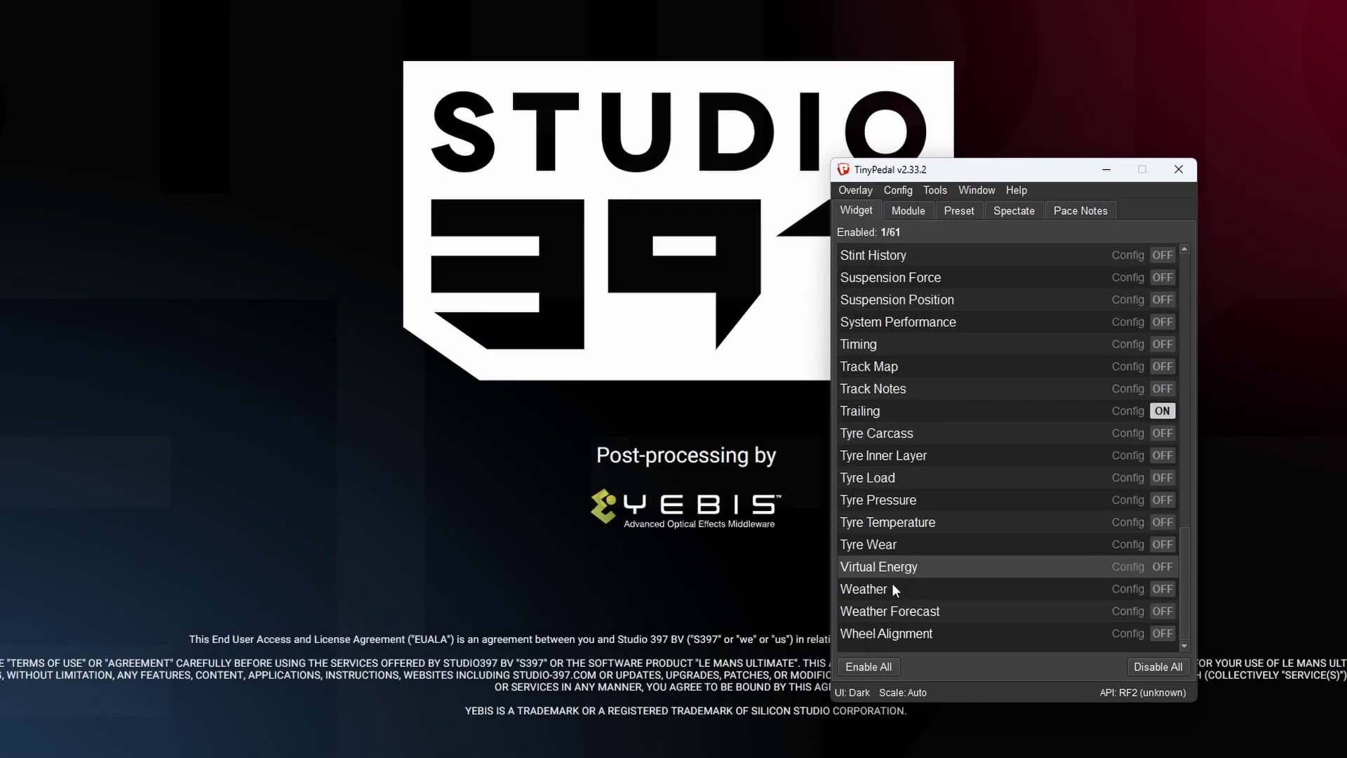
scroll(930, 554, up, 5)
scroll(923, 533, down, 5)
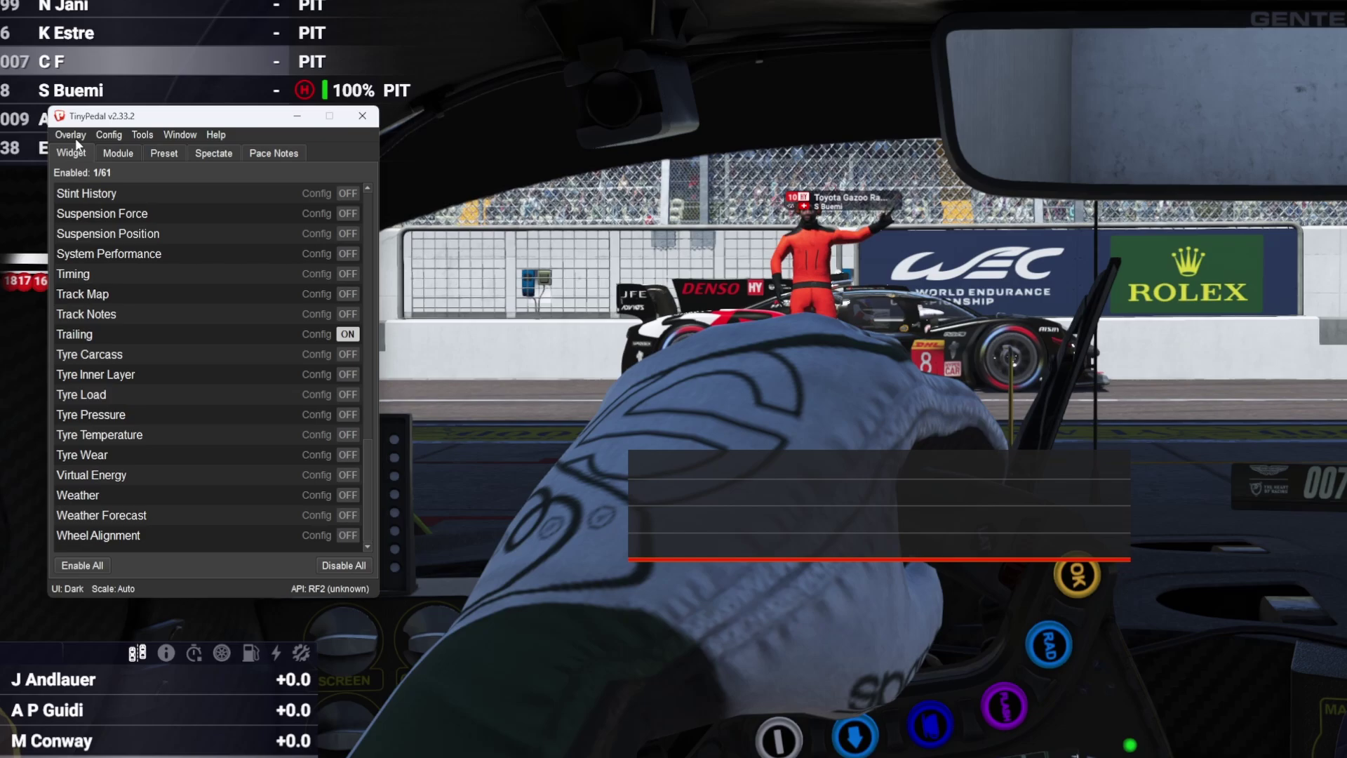
click(74, 137)
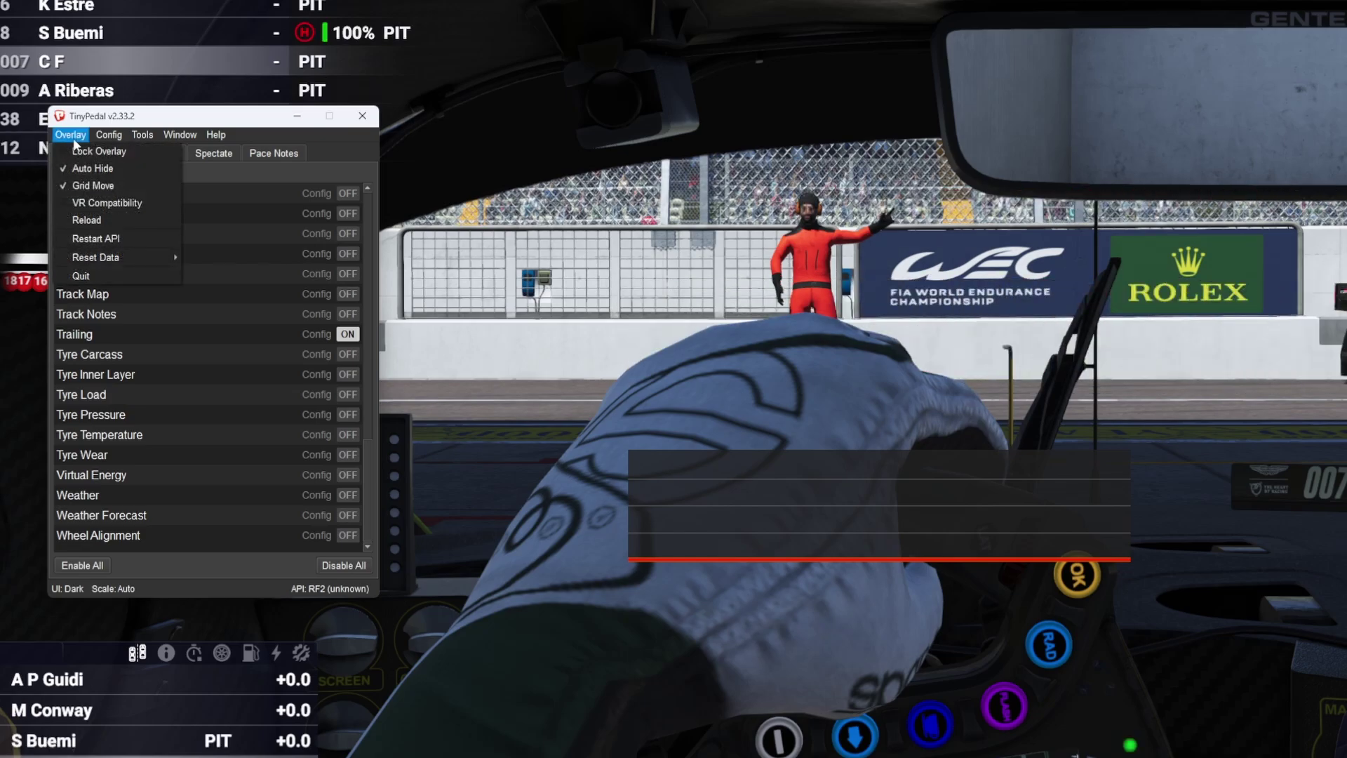
key(Right)
key(Right)
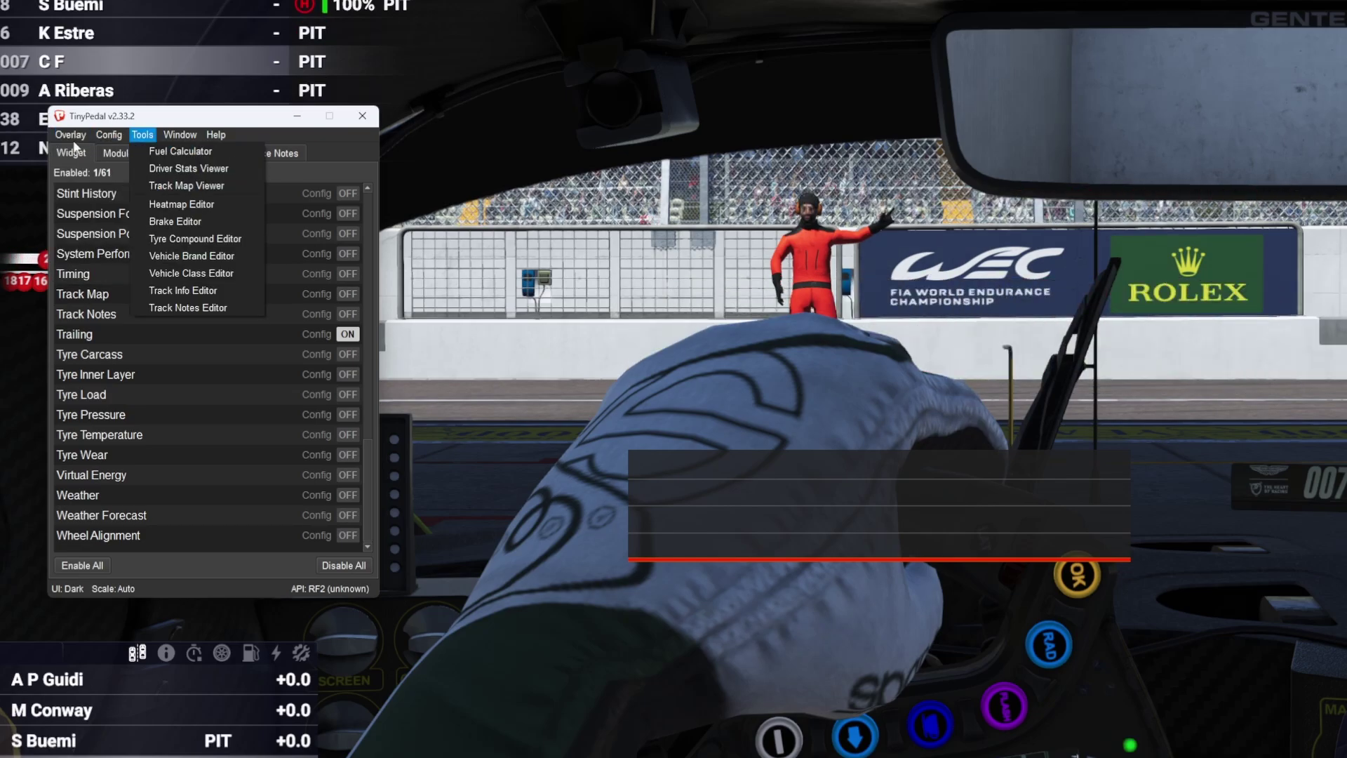
mouse_move(68, 140)
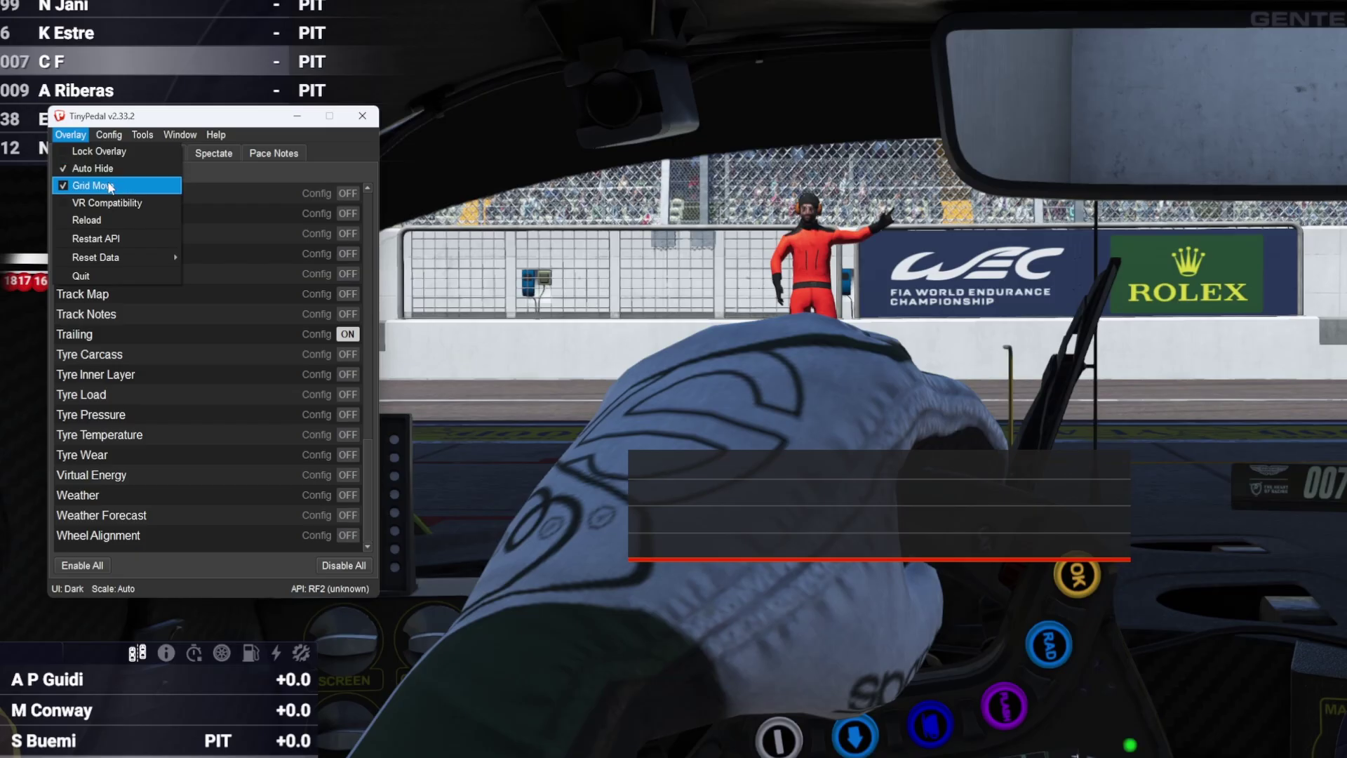
mouse_move(109, 134)
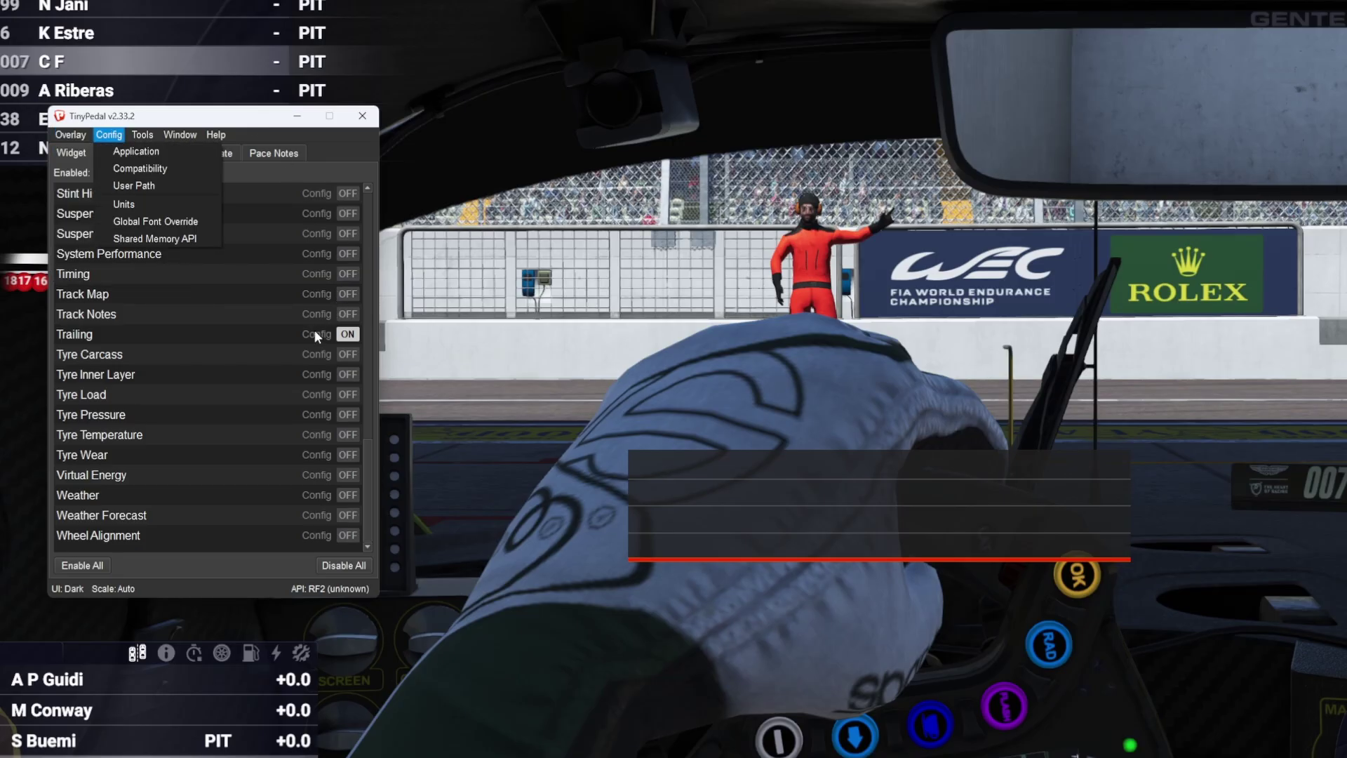
Reposition the Trailing pedal overlay on the game view, slightly up and to the right.
click(734, 503)
mouse_move(734, 504)
mouse_down()
mouse_move(744, 467)
mouse_move(723, 487)
mouse_move(742, 498)
mouse_up()
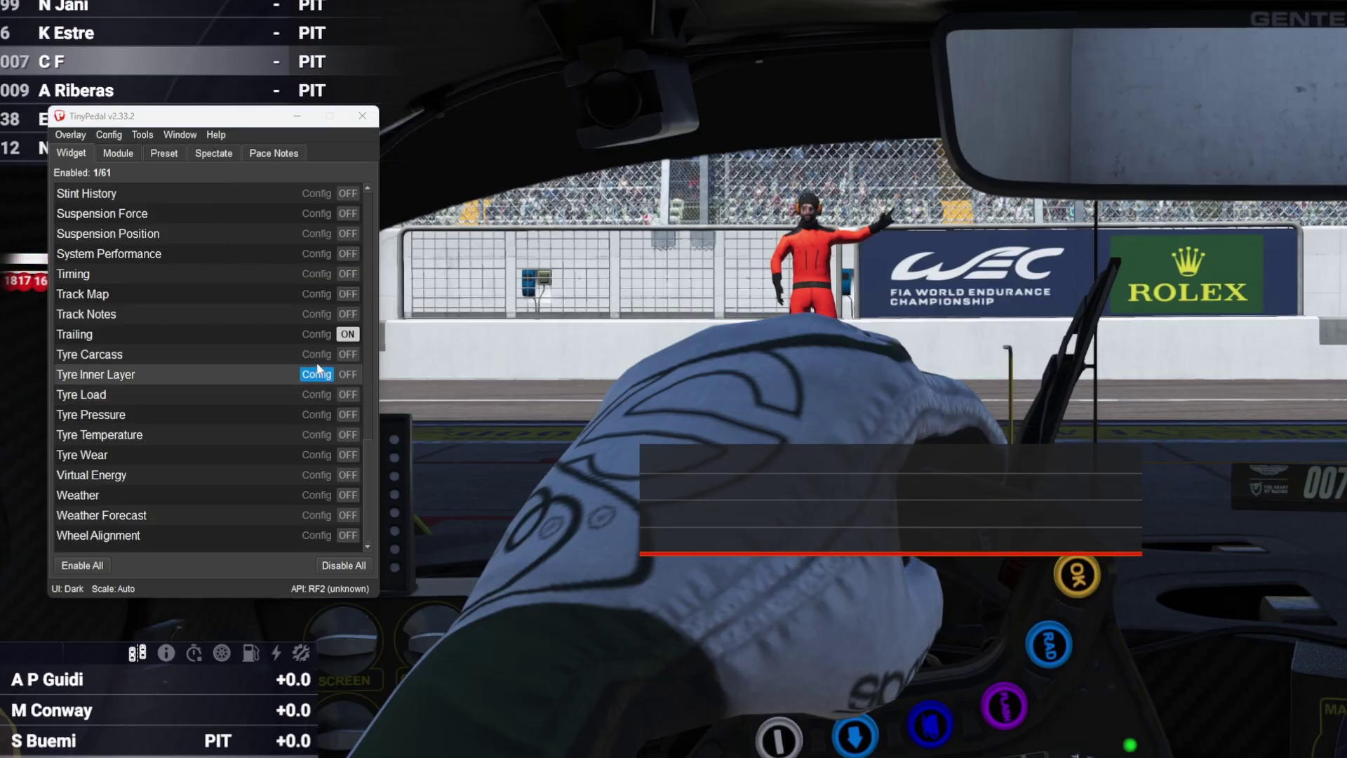
Open the Trailing widget's configuration and examine its display, throttle, brake, clutch, steering, wheel lock and wheel slip settings.
click(317, 335)
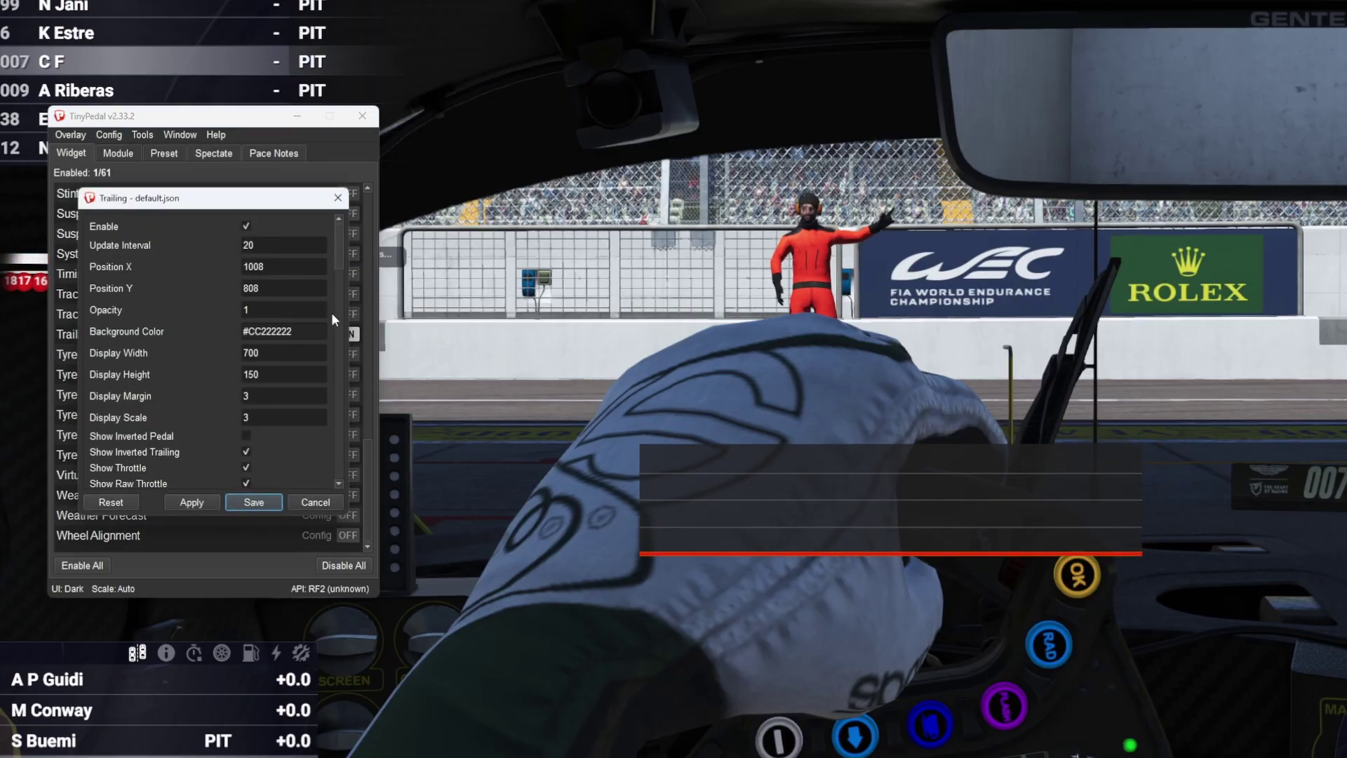
drag(207, 203, 498, 187)
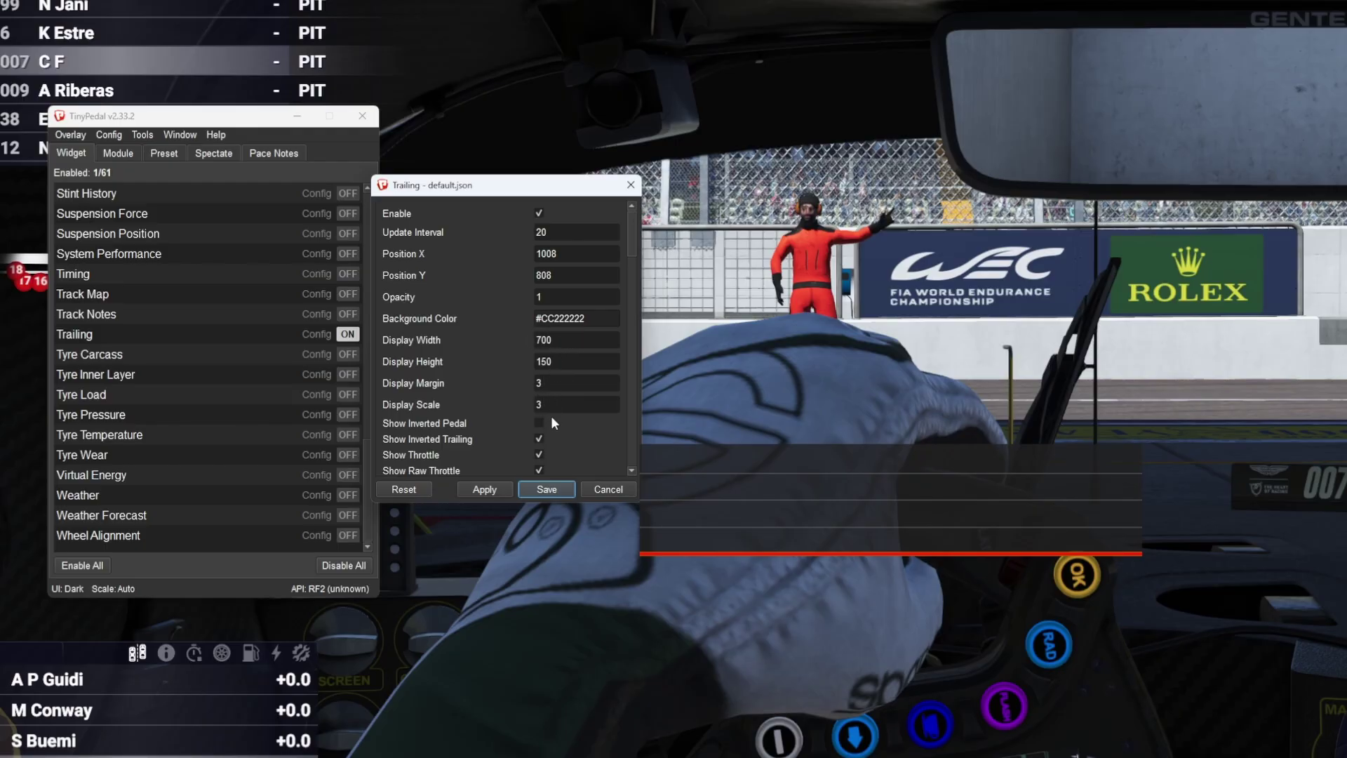
drag(630, 247, 630, 267)
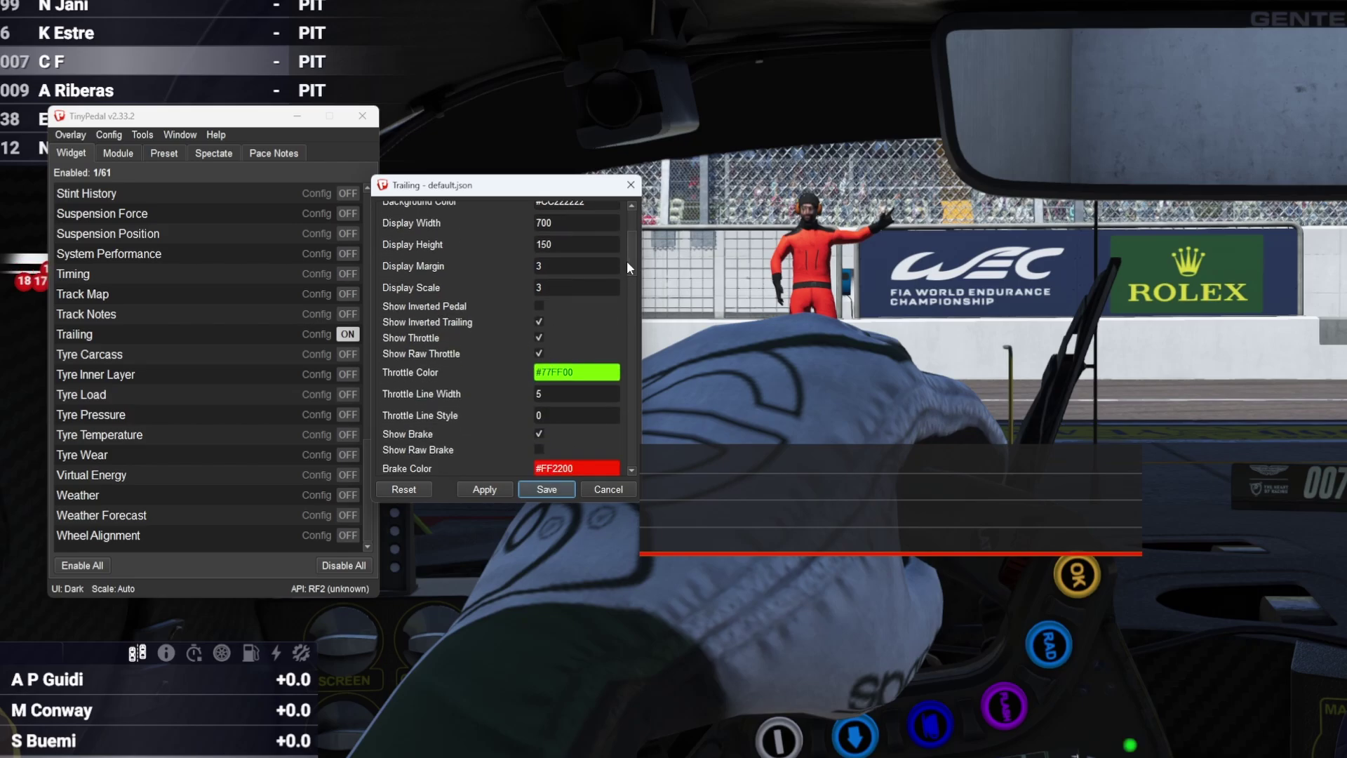
drag(629, 260, 629, 288)
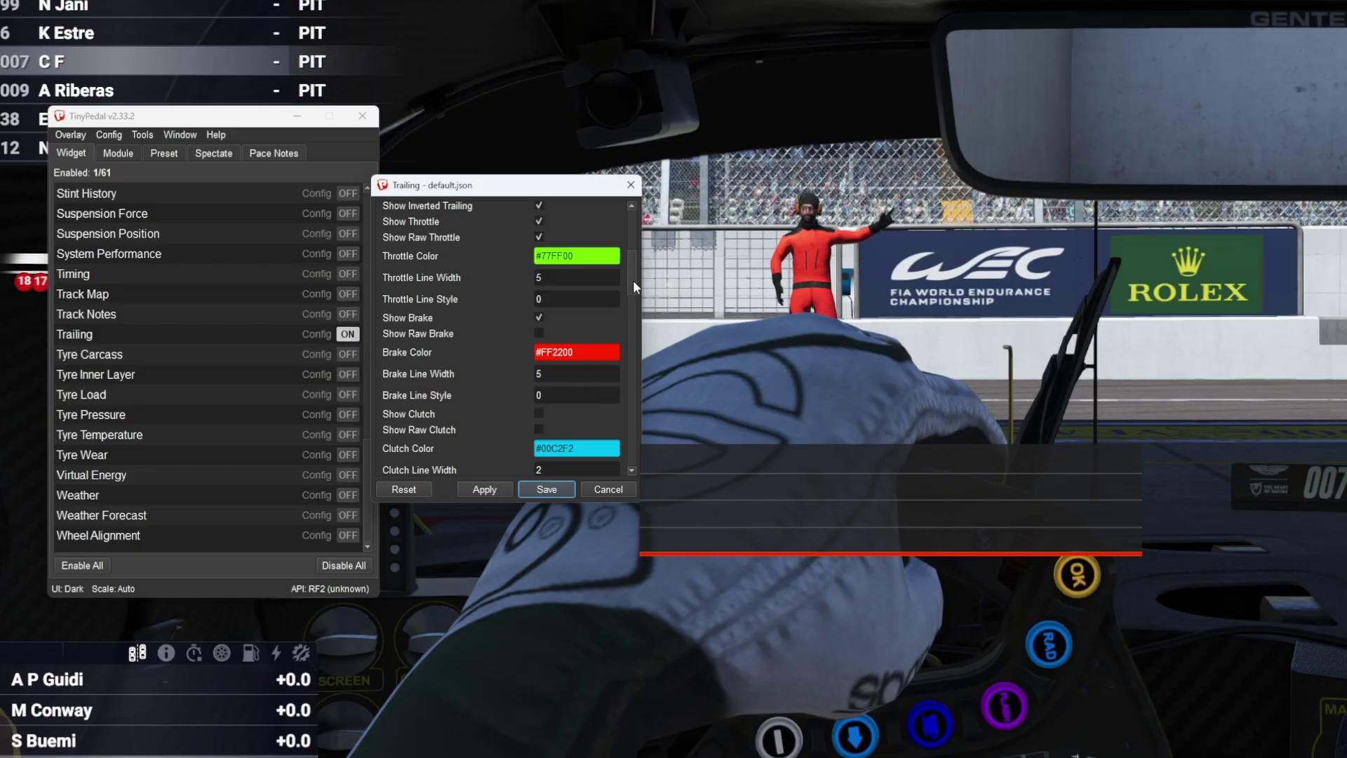
drag(633, 281, 629, 344)
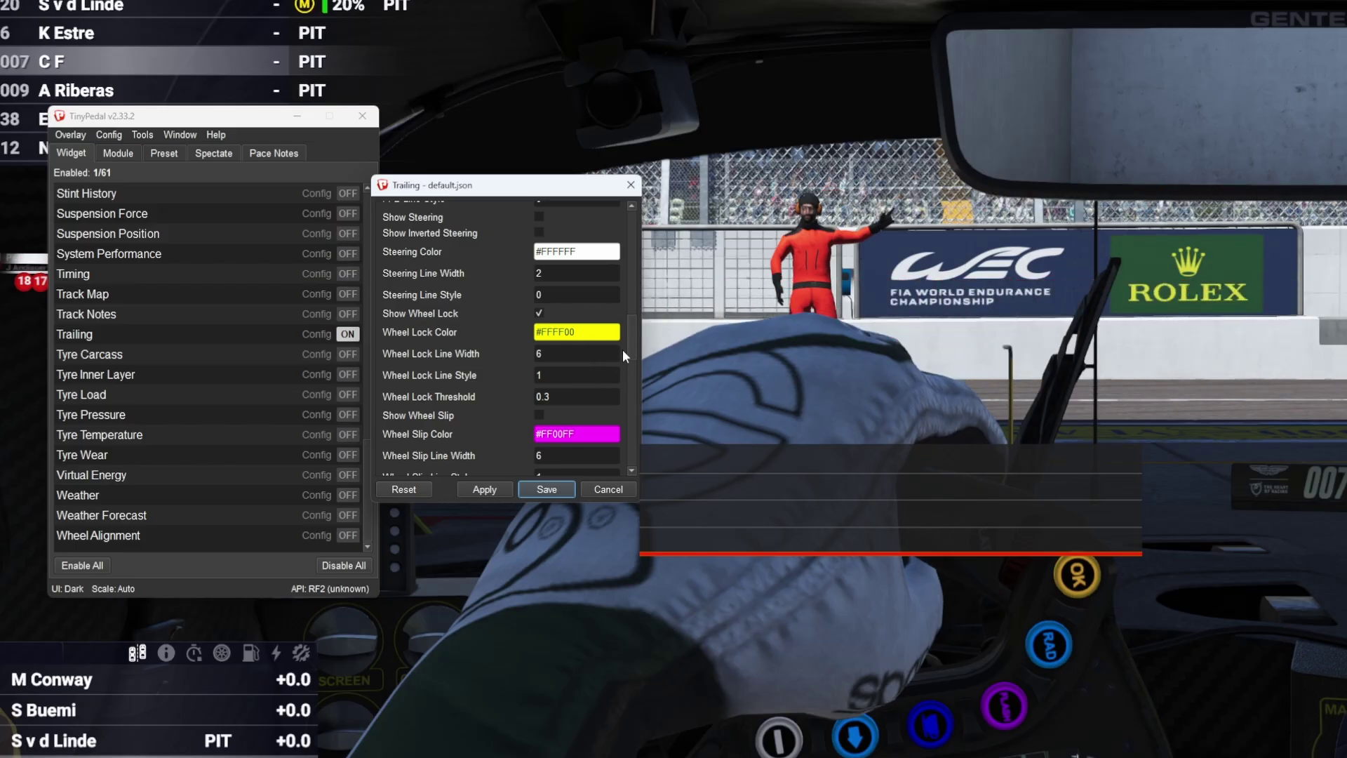
mouse_move(629, 340)
mouse_down()
mouse_move(625, 360)
mouse_move(622, 336)
mouse_up()
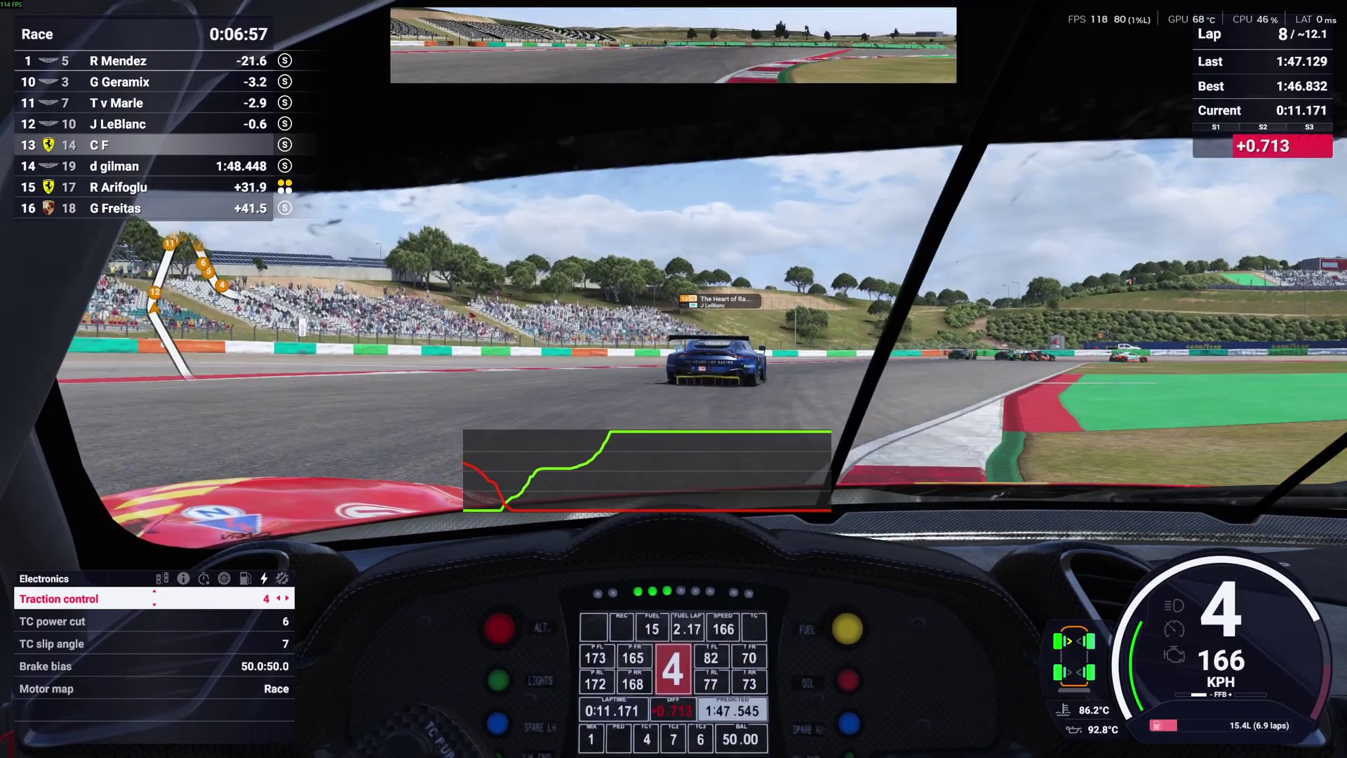